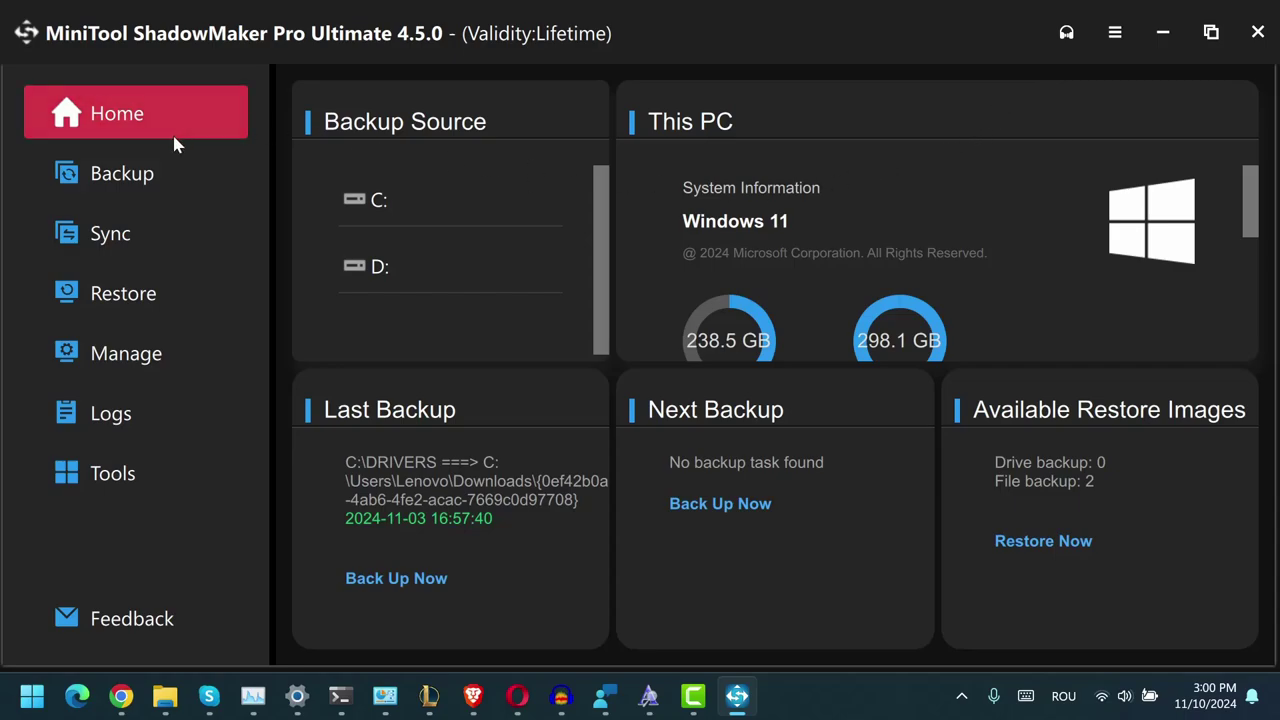
Set the backup source to Disk 1 (238.47 GB Micron) with all four of its partitions included
left_click(160, 170)
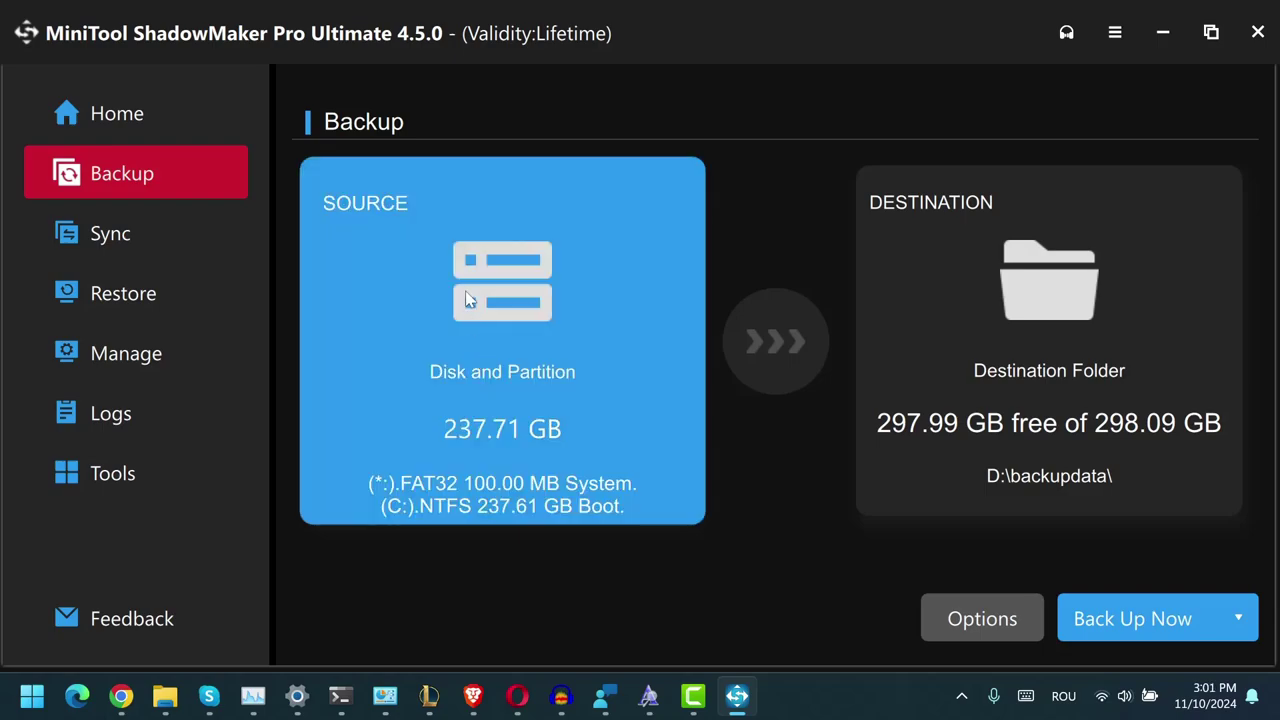
left_click(467, 280)
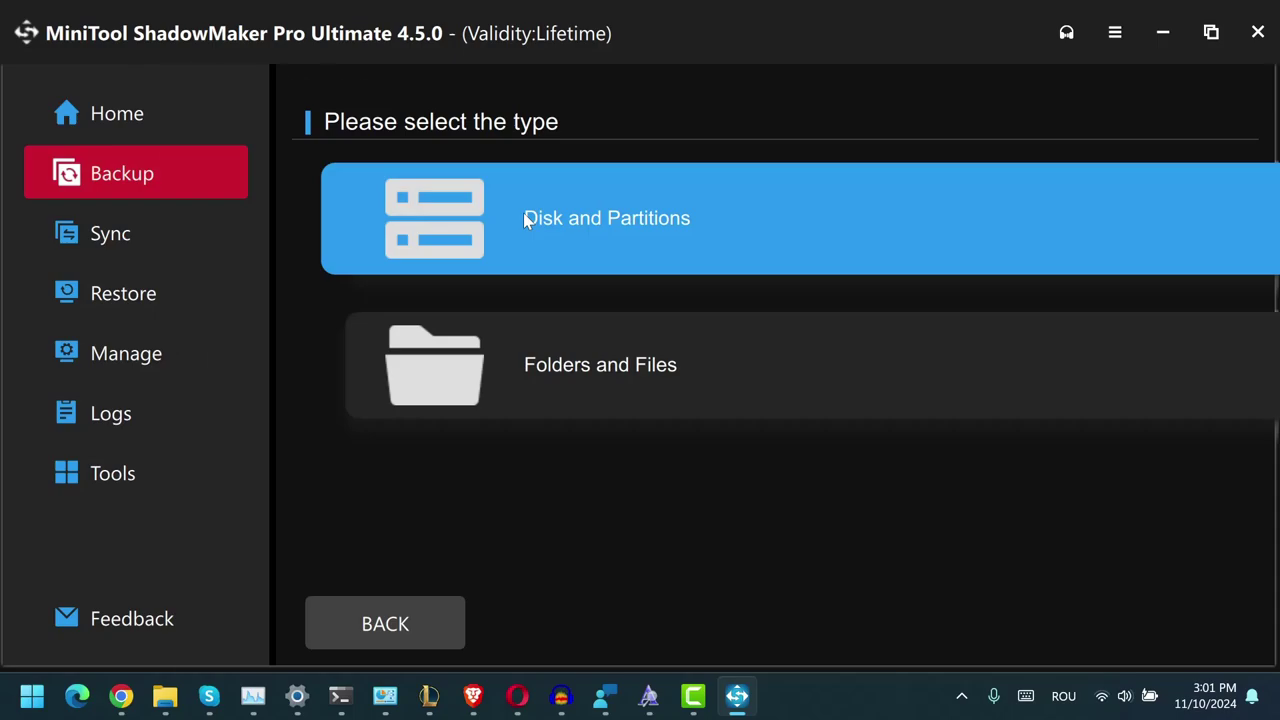
left_click(527, 220)
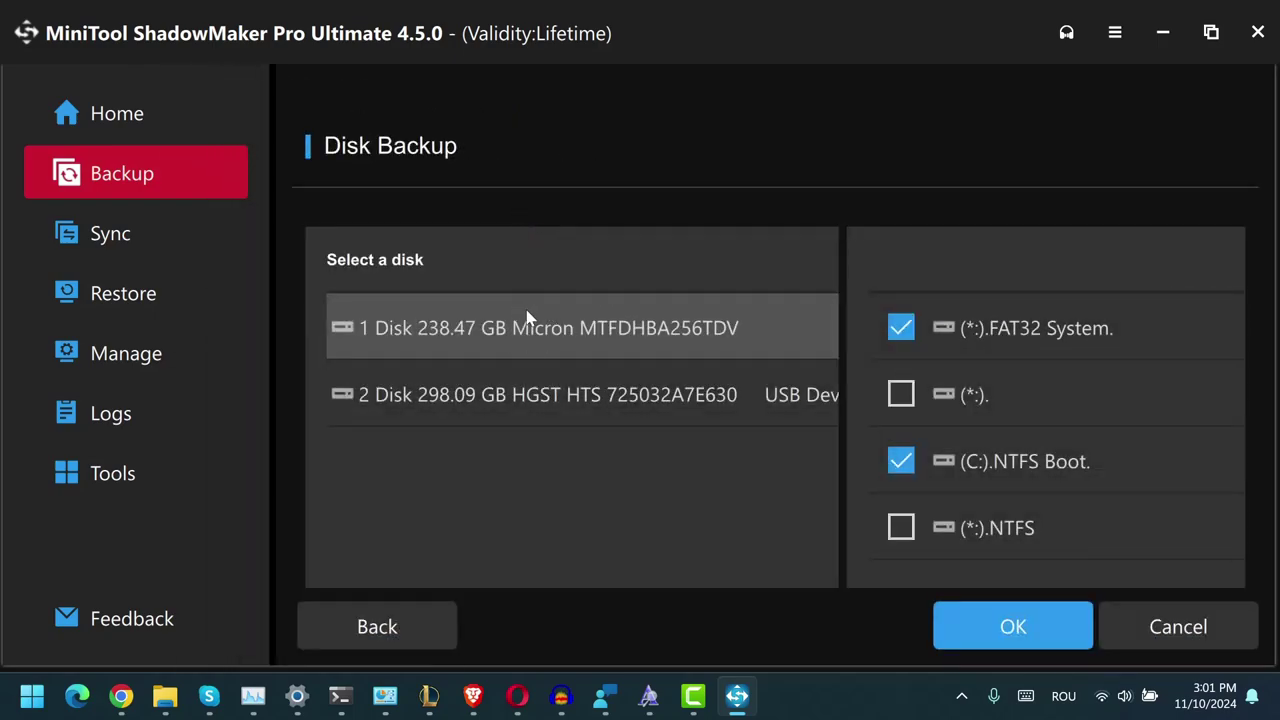
left_click(901, 394)
left_click(900, 527)
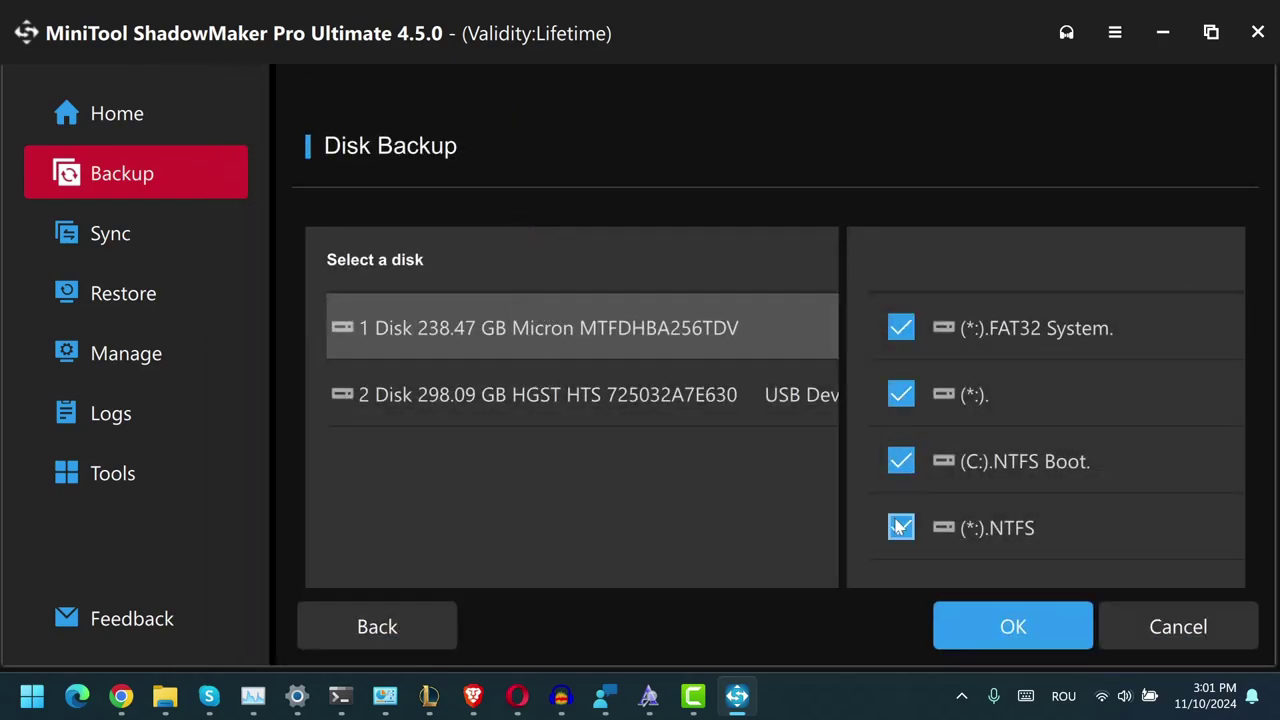
left_click(985, 620)
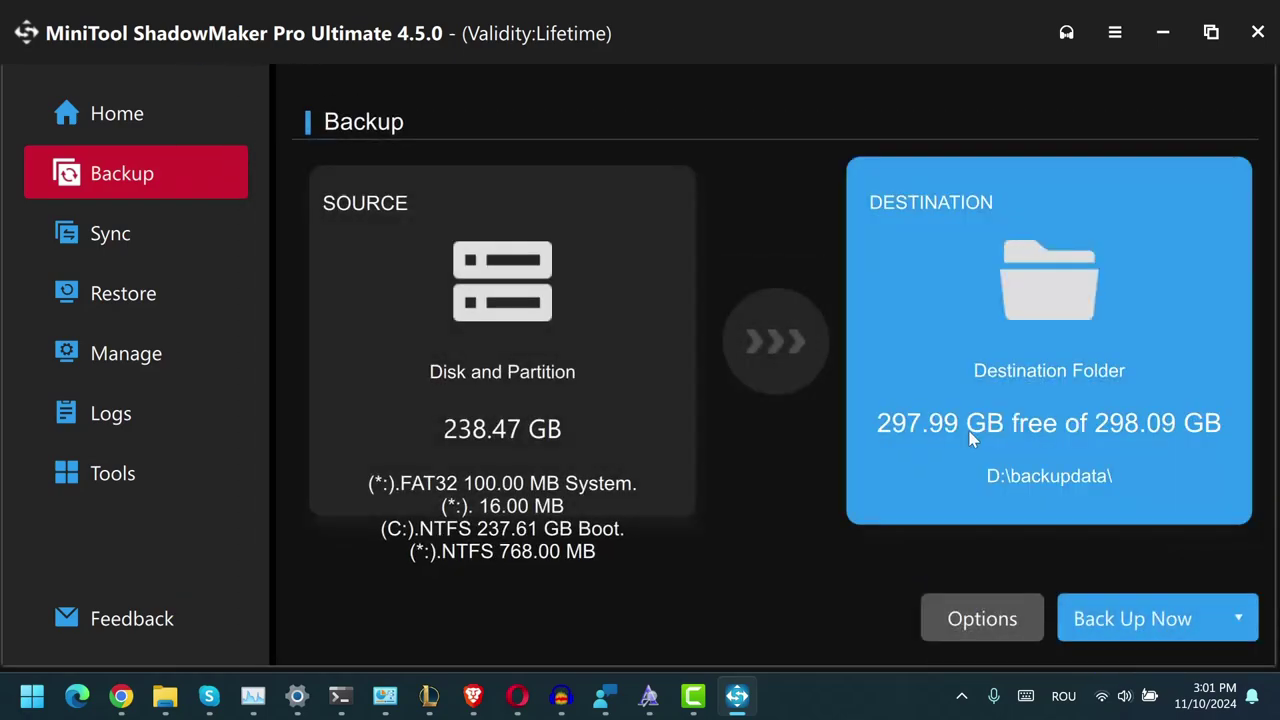
Set the backup destination to Local Disk (D:)
left_click(970, 437)
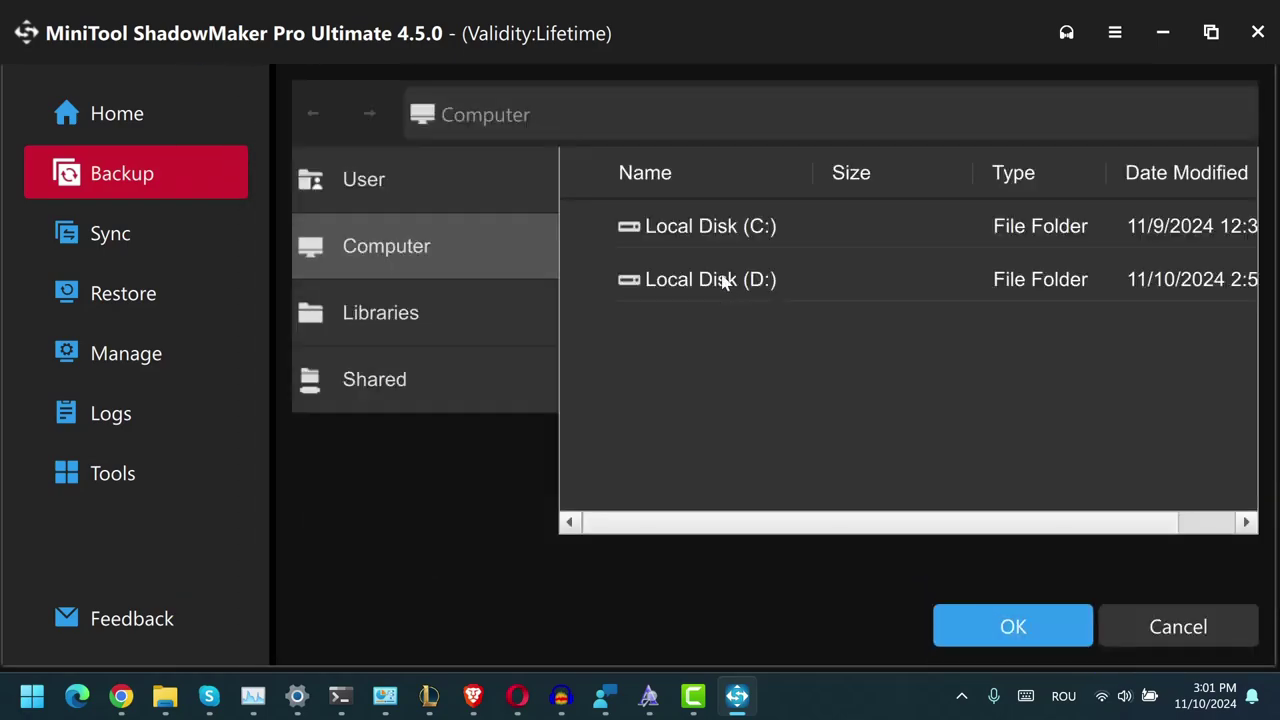
left_click(723, 280)
left_click(985, 622)
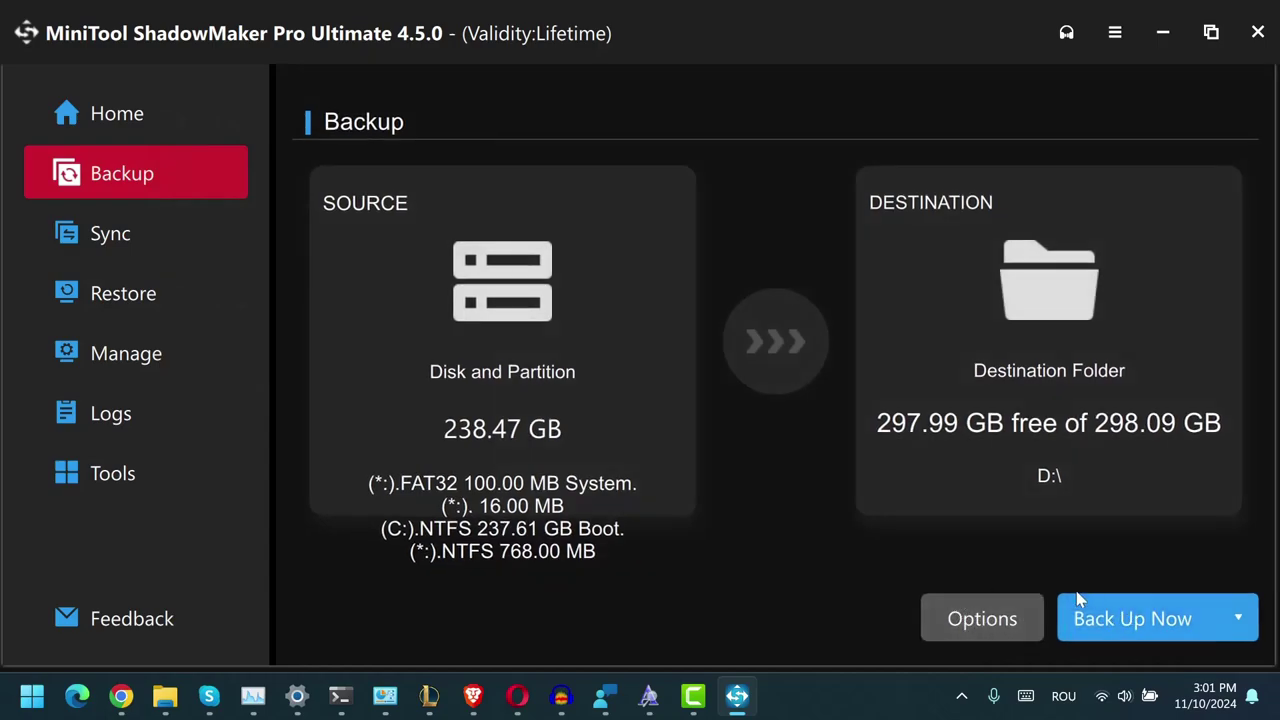
Examine the disk backup options for image creation mode, file size, compression, email notification, exclusions and shutdown
left_click(1239, 622)
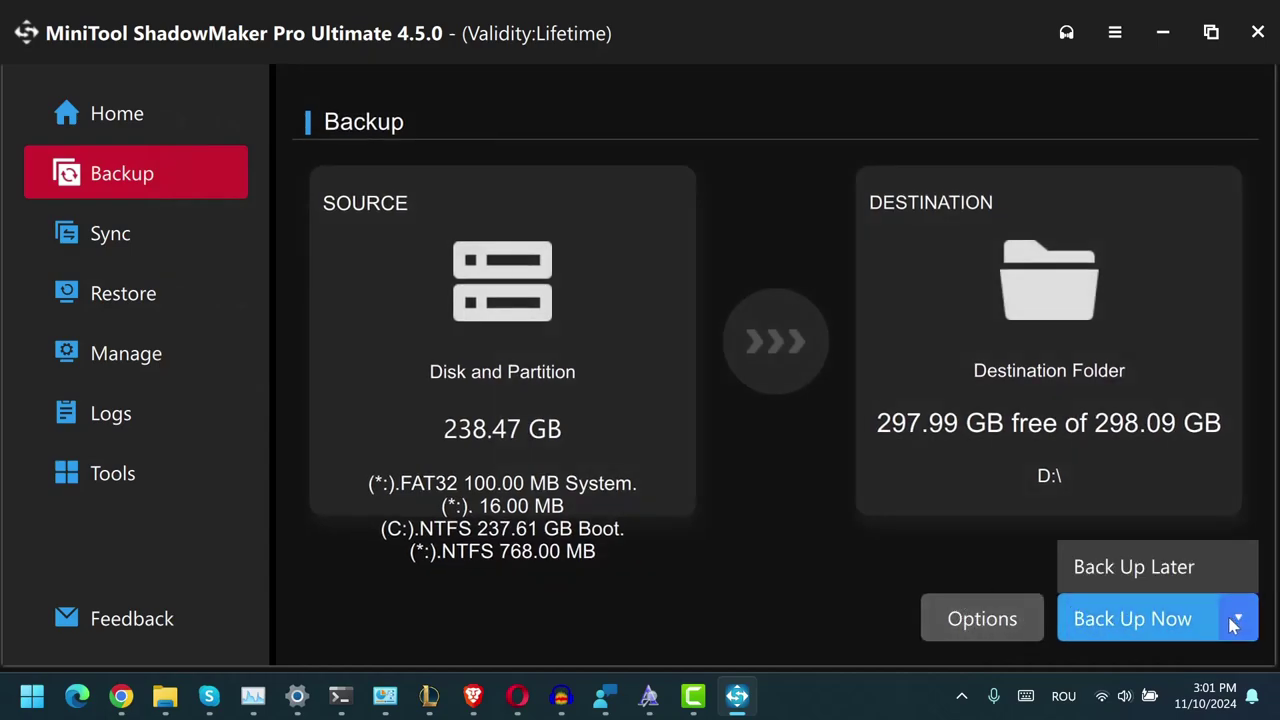
left_click(930, 583)
left_click(958, 620)
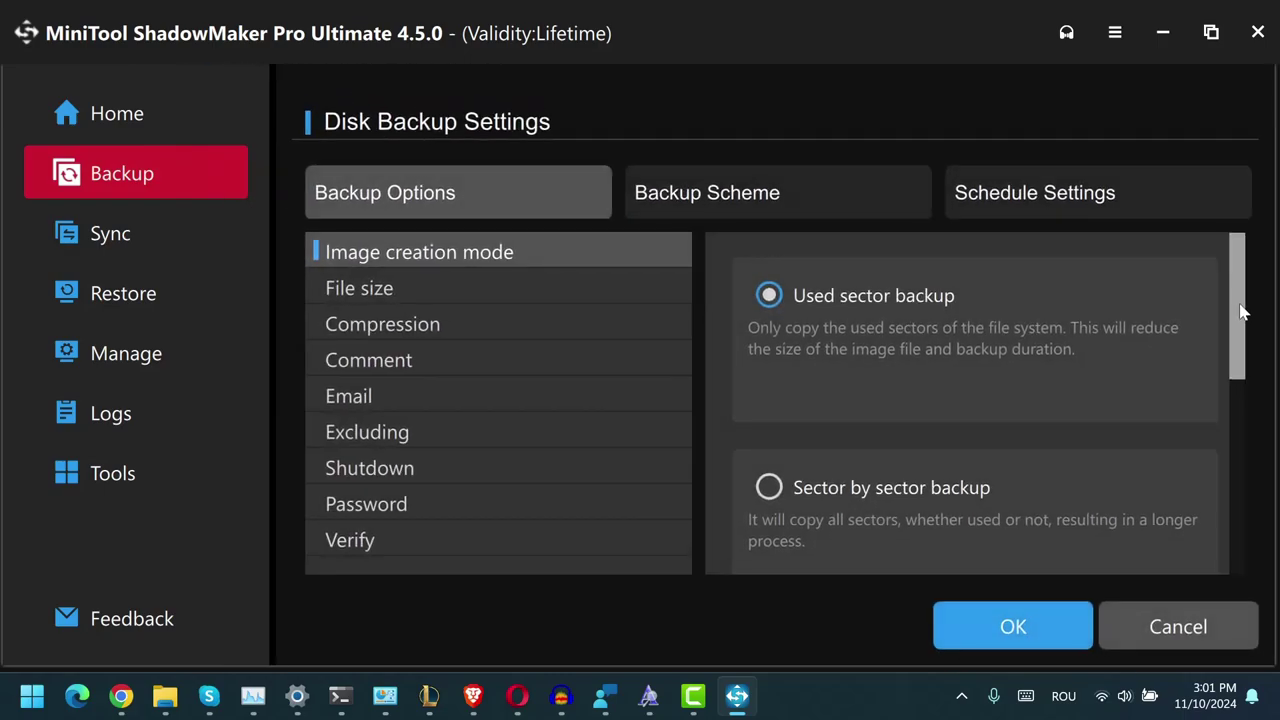
mouse_move(1240, 316)
left_mouse_down()
mouse_move(1243, 372)
mouse_move(1243, 317)
left_mouse_up()
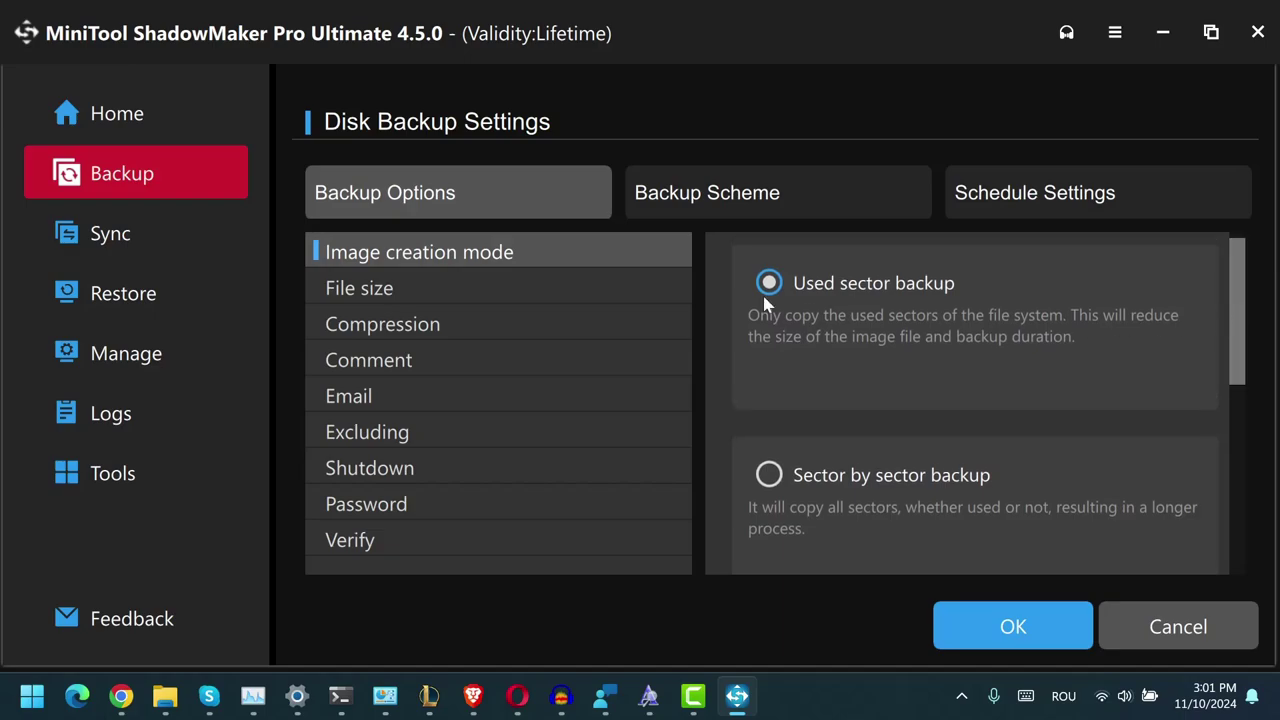
left_click(580, 295)
mouse_move(1238, 333)
left_mouse_down()
mouse_move(1255, 451)
mouse_move(1249, 325)
left_mouse_up()
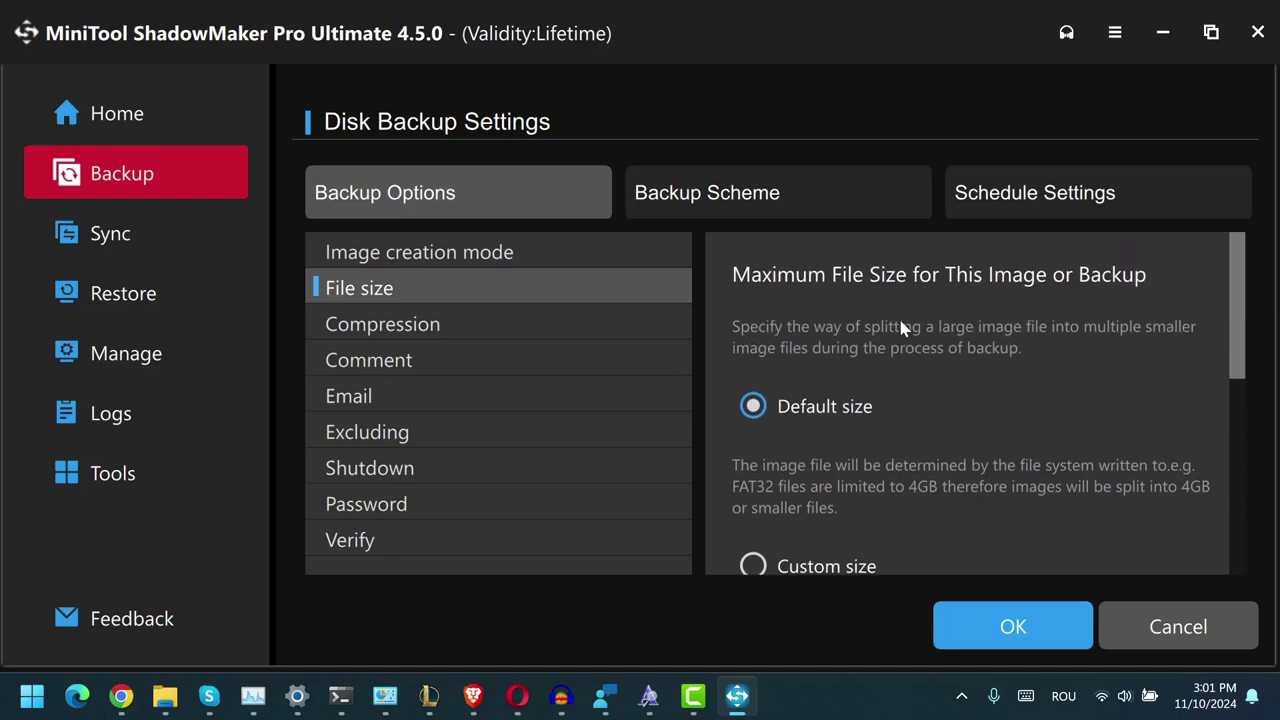
left_click(600, 324)
left_click_drag(1231, 323, 1226, 377)
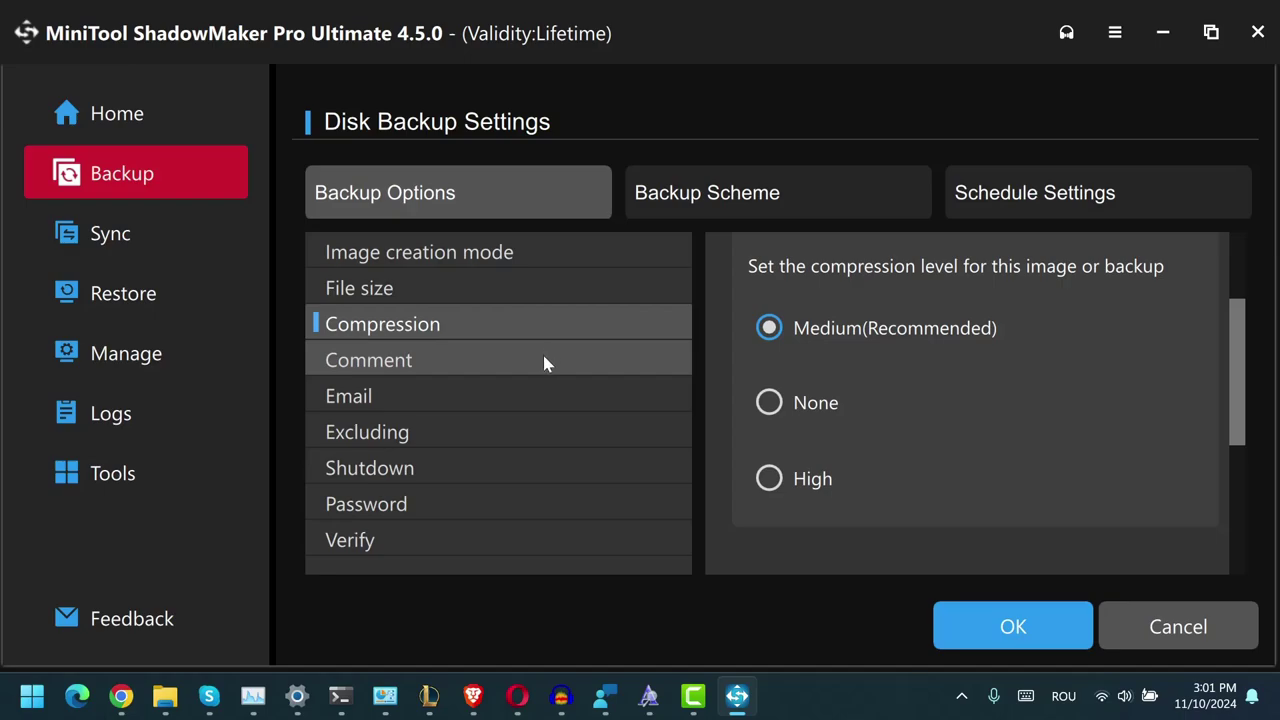
left_click(518, 396)
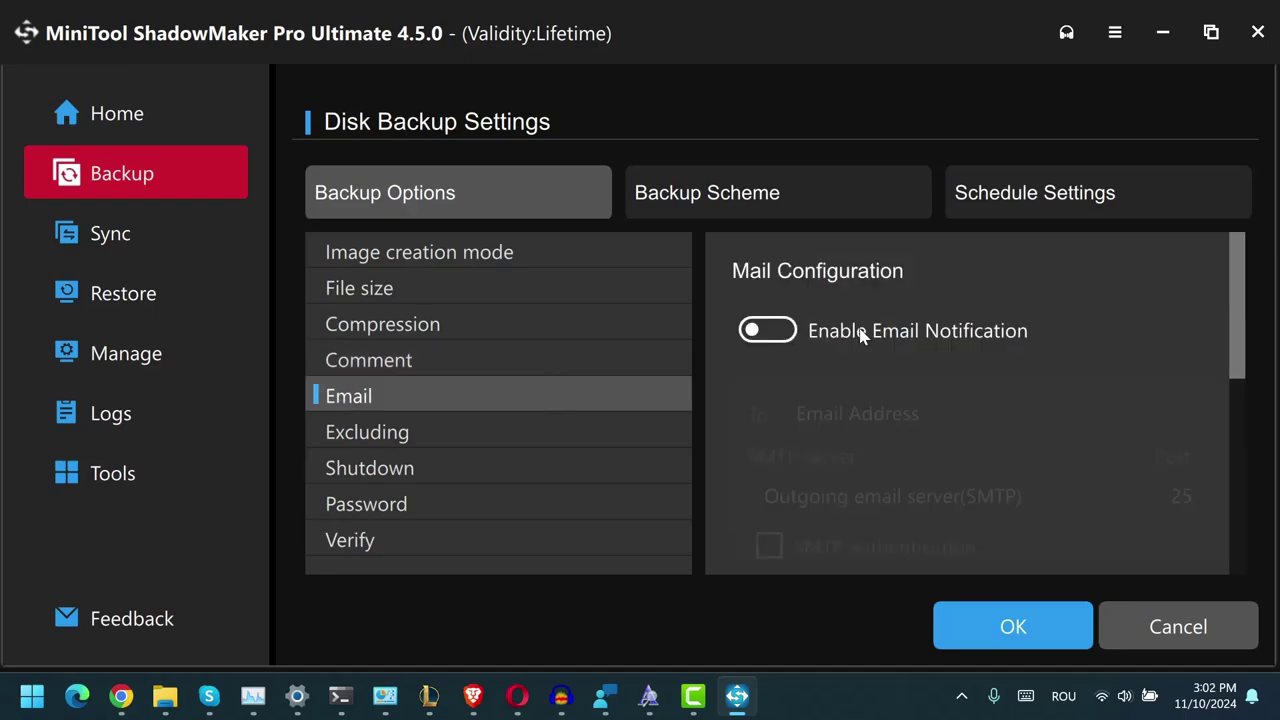
left_click_drag(1234, 280, 1207, 271)
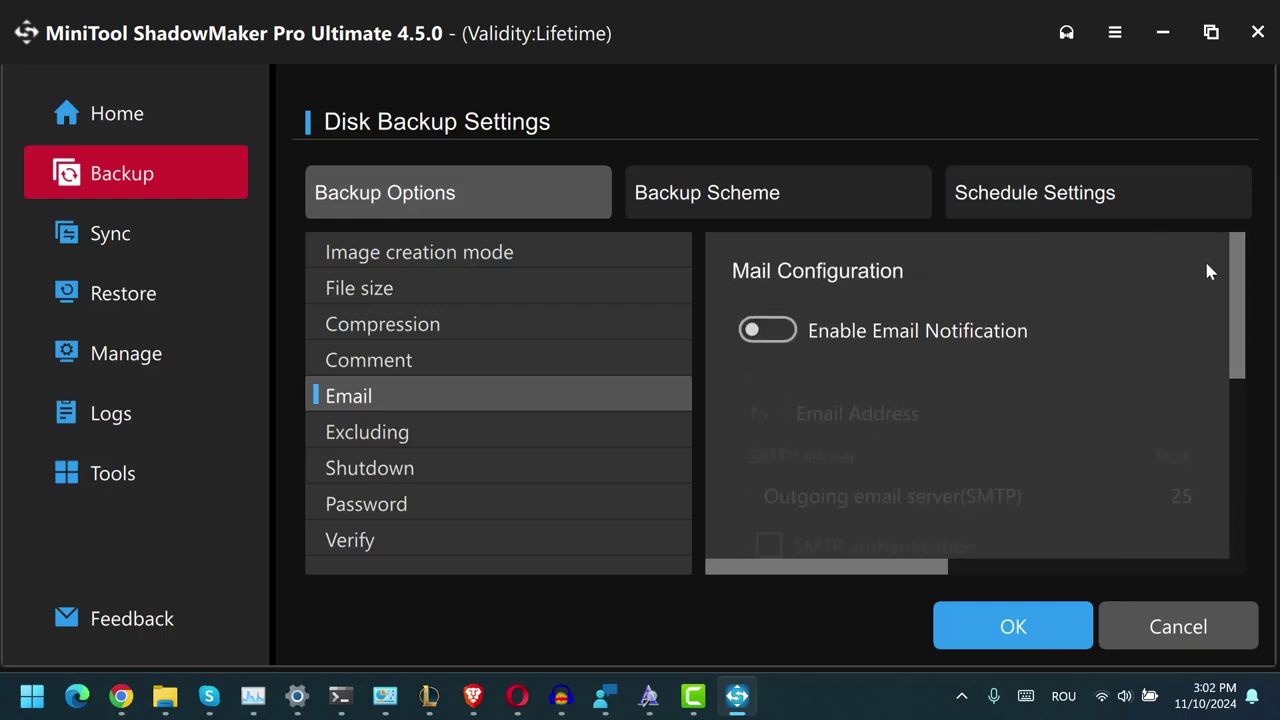
left_click(420, 440)
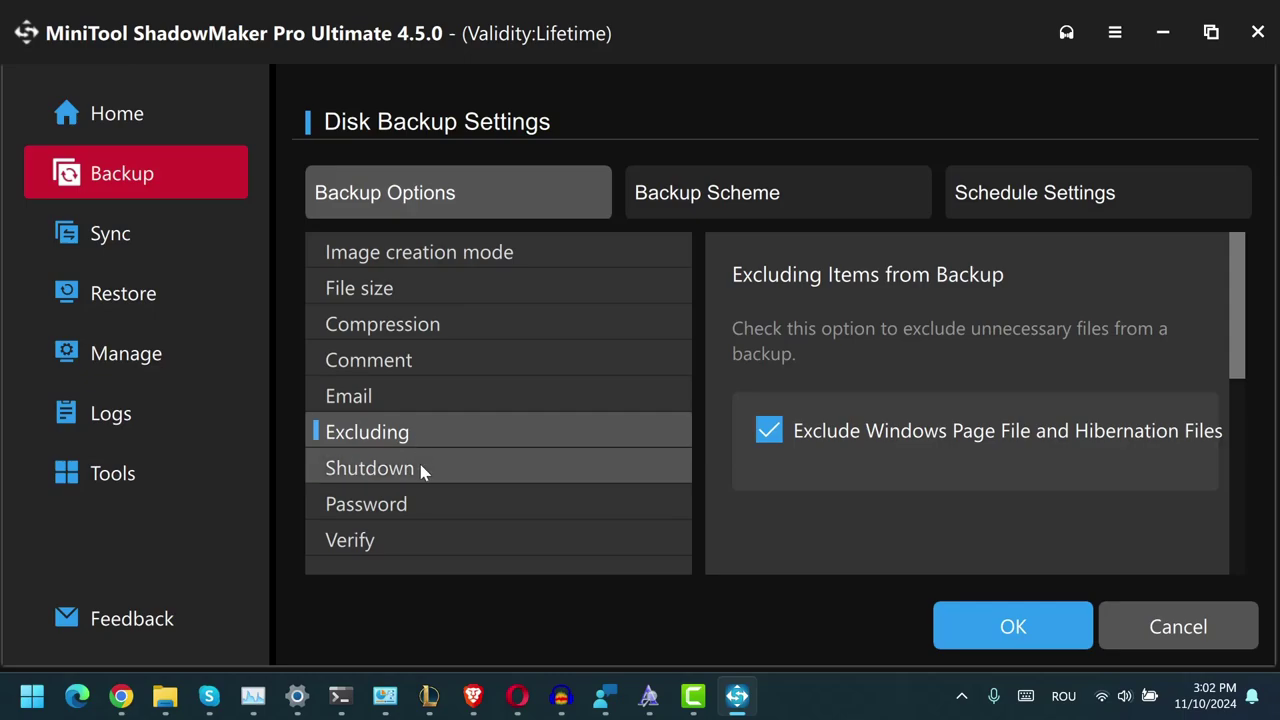
left_click(420, 470)
left_click_drag(1240, 338, 1233, 451)
Examine the image's password protection settings and the available data encryption types, leaving protection off
left_click(541, 513)
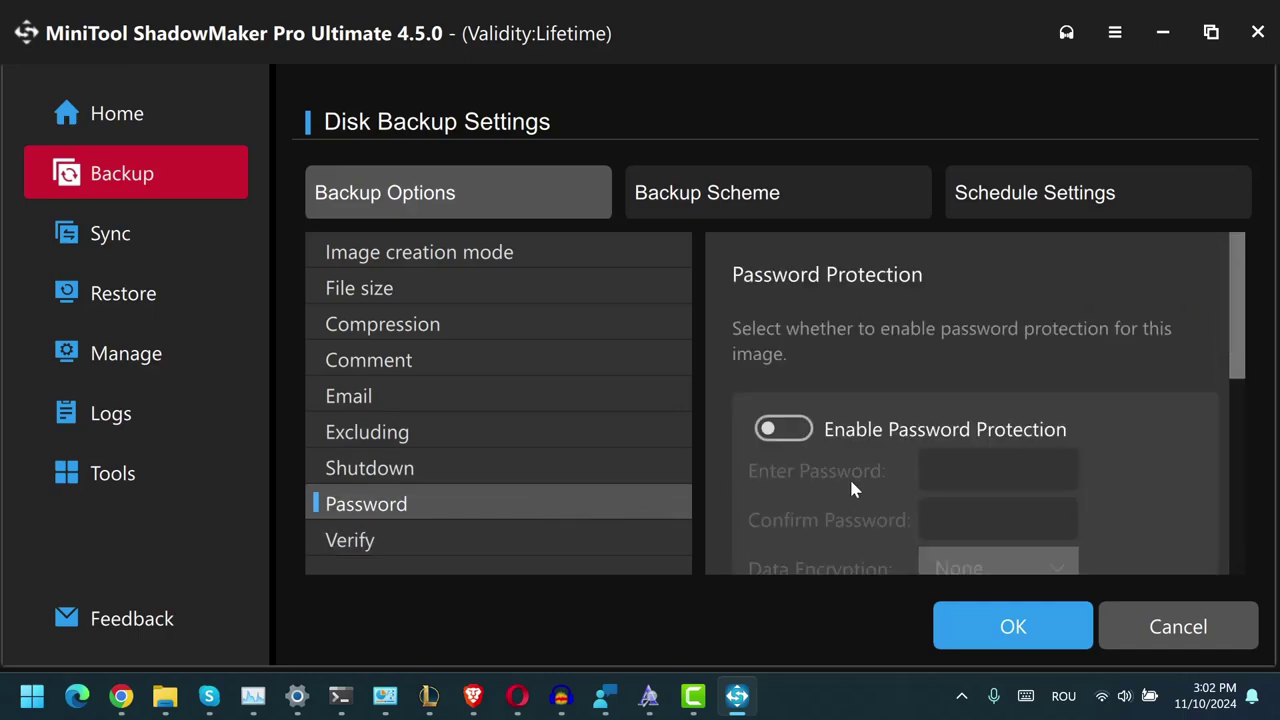
scroll(864, 474, "down", 3)
scroll(784, 432, "up", 1)
scroll(784, 432, "up", 2)
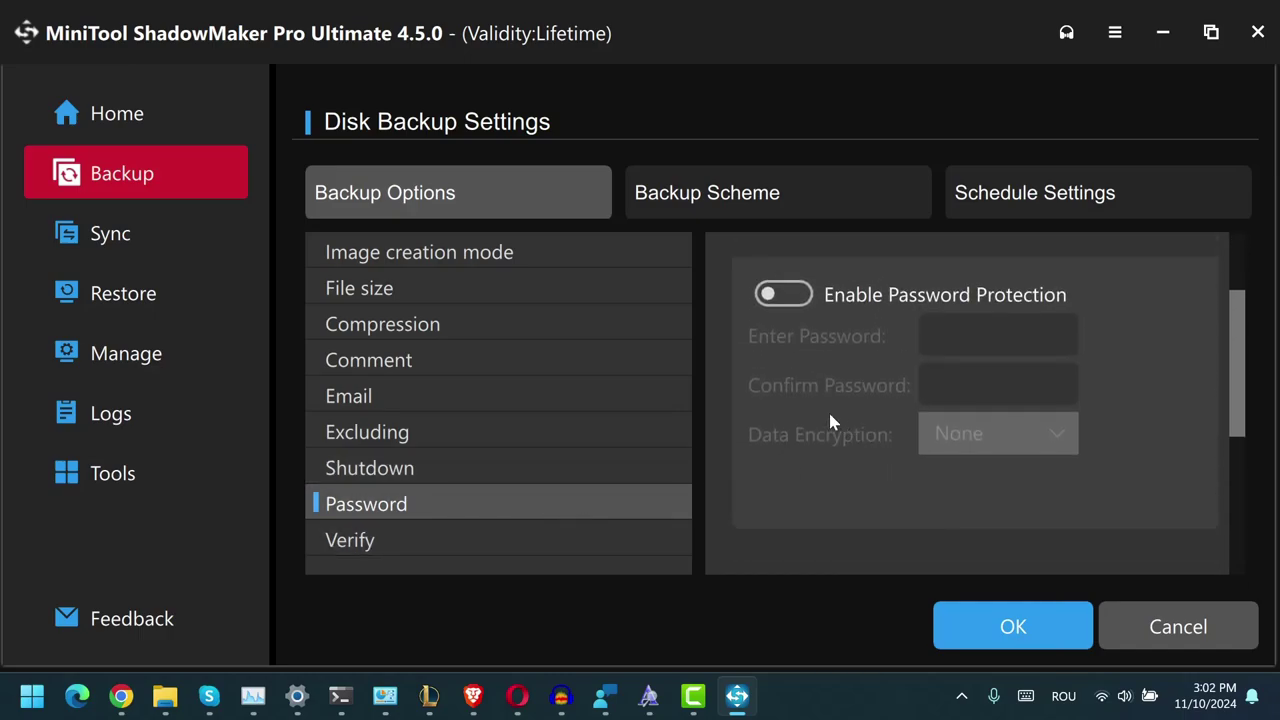
left_click(783, 294)
left_click(957, 432)
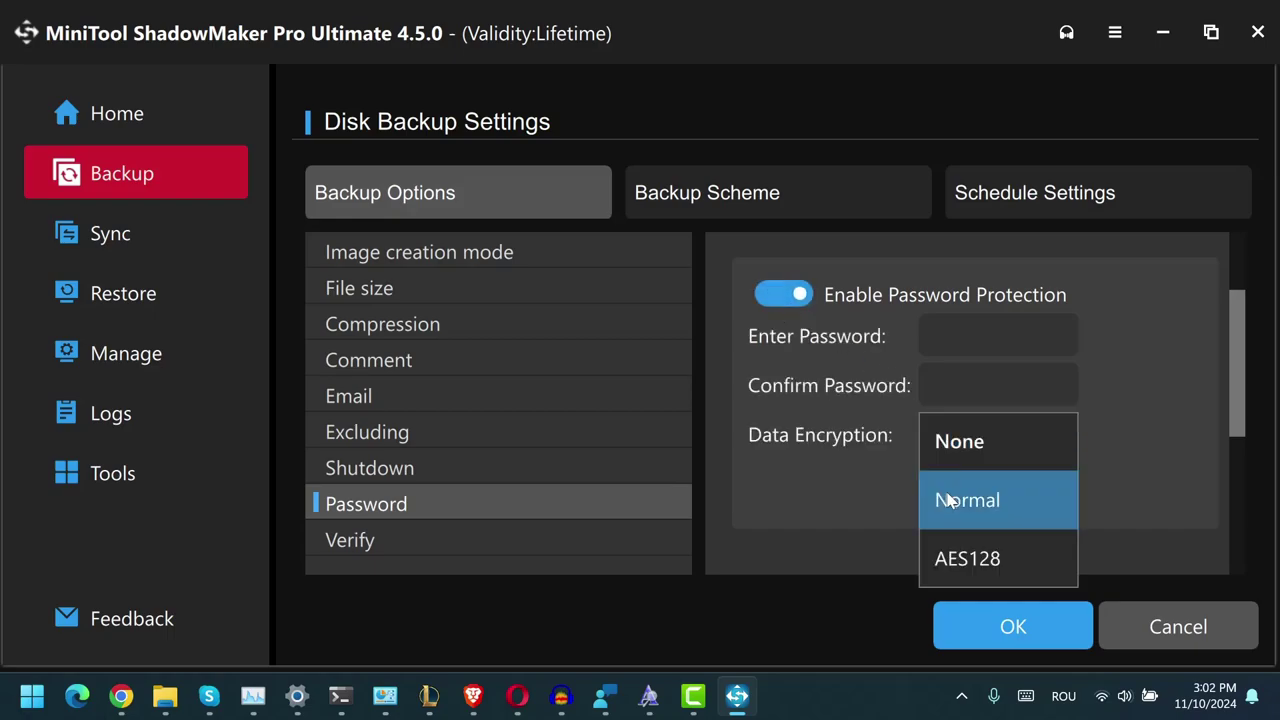
left_click(778, 312)
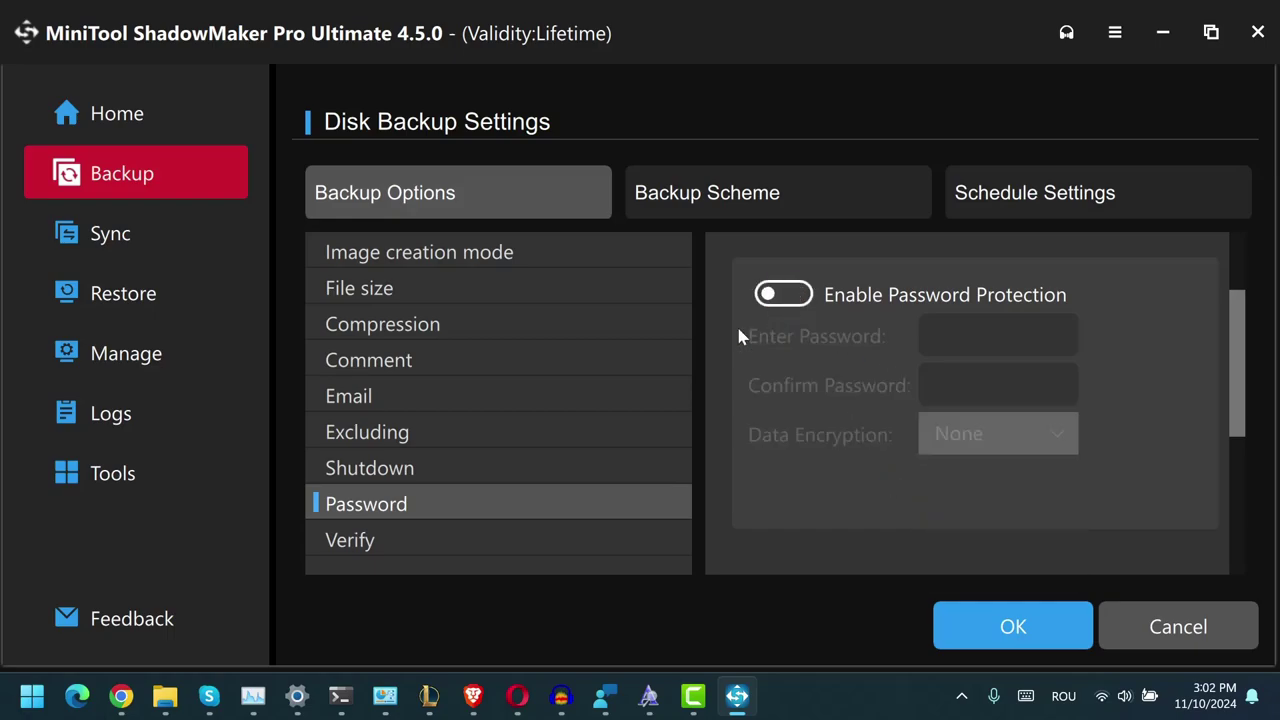
Review the backup verification, backup scheme and schedule settings, and close the disk backup settings
left_click(455, 541)
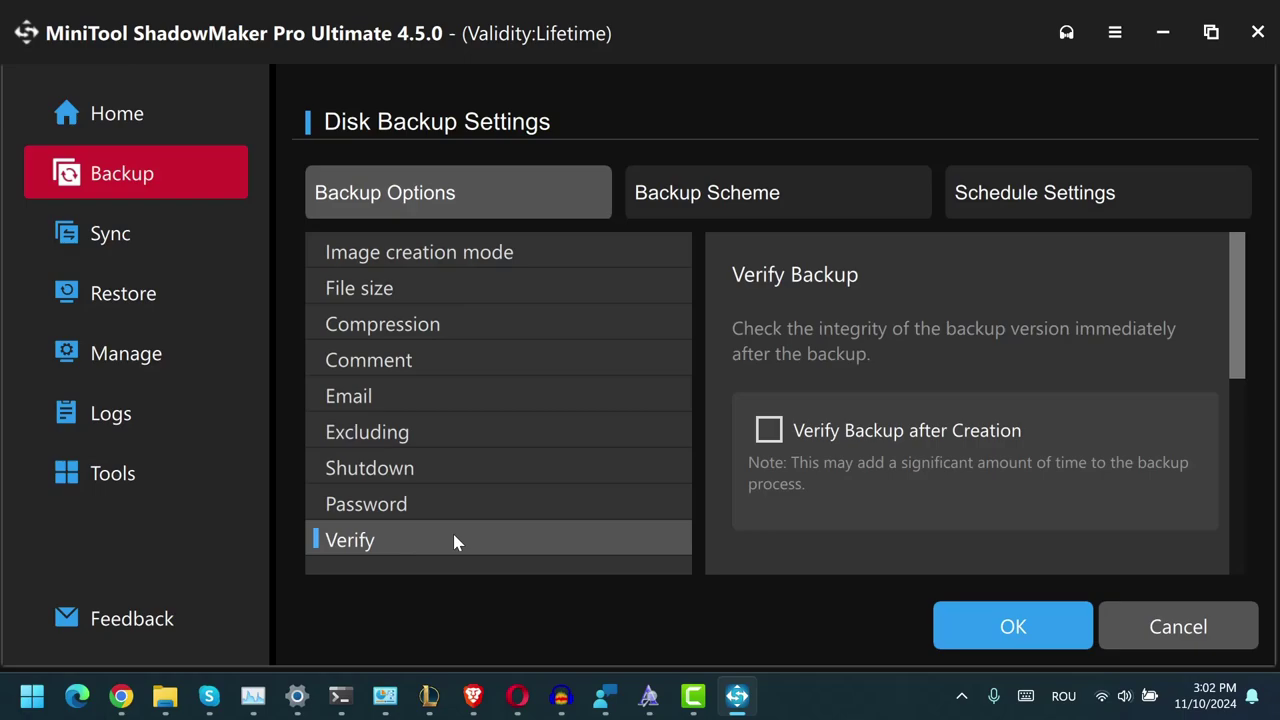
left_click(690, 197)
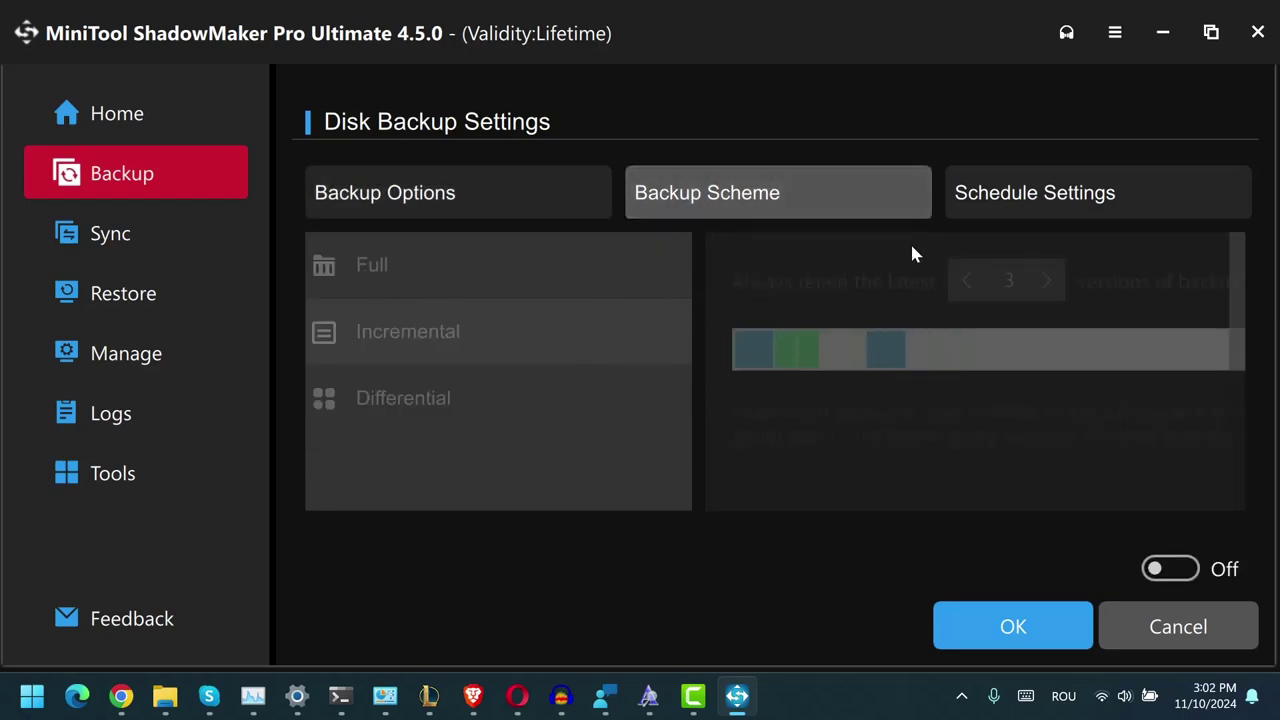
left_click(1003, 206)
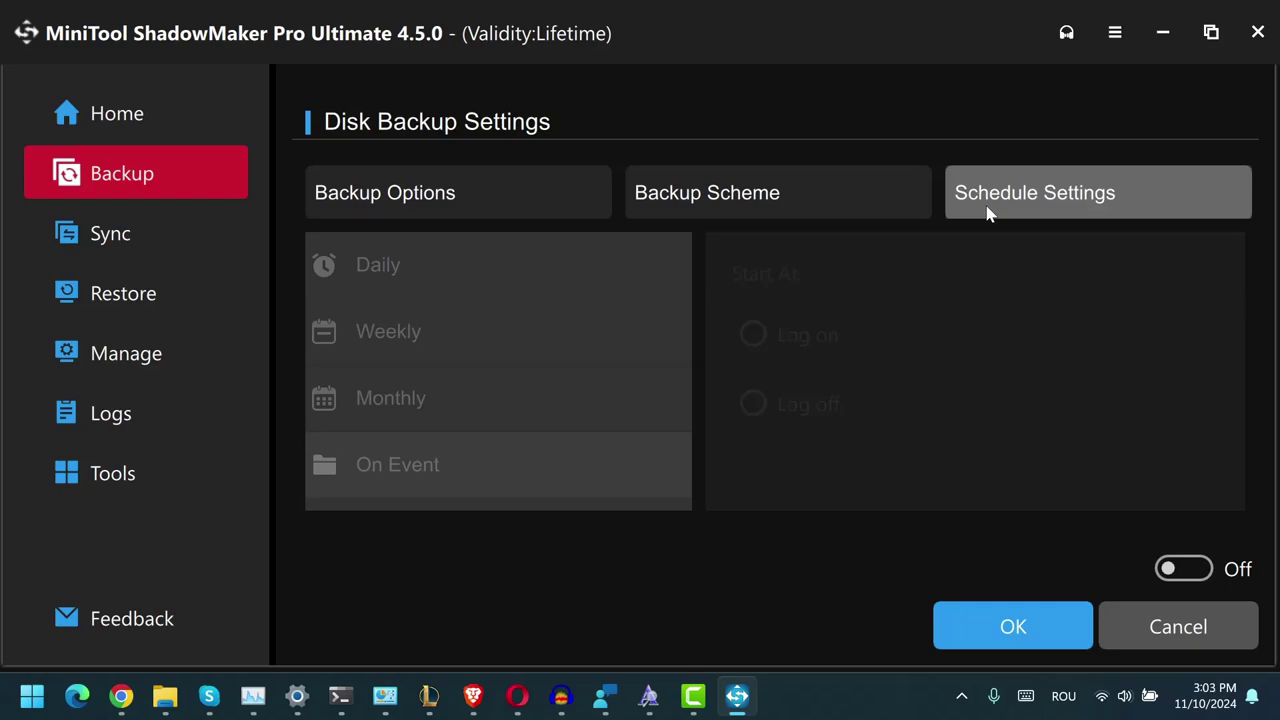
left_click(1031, 634)
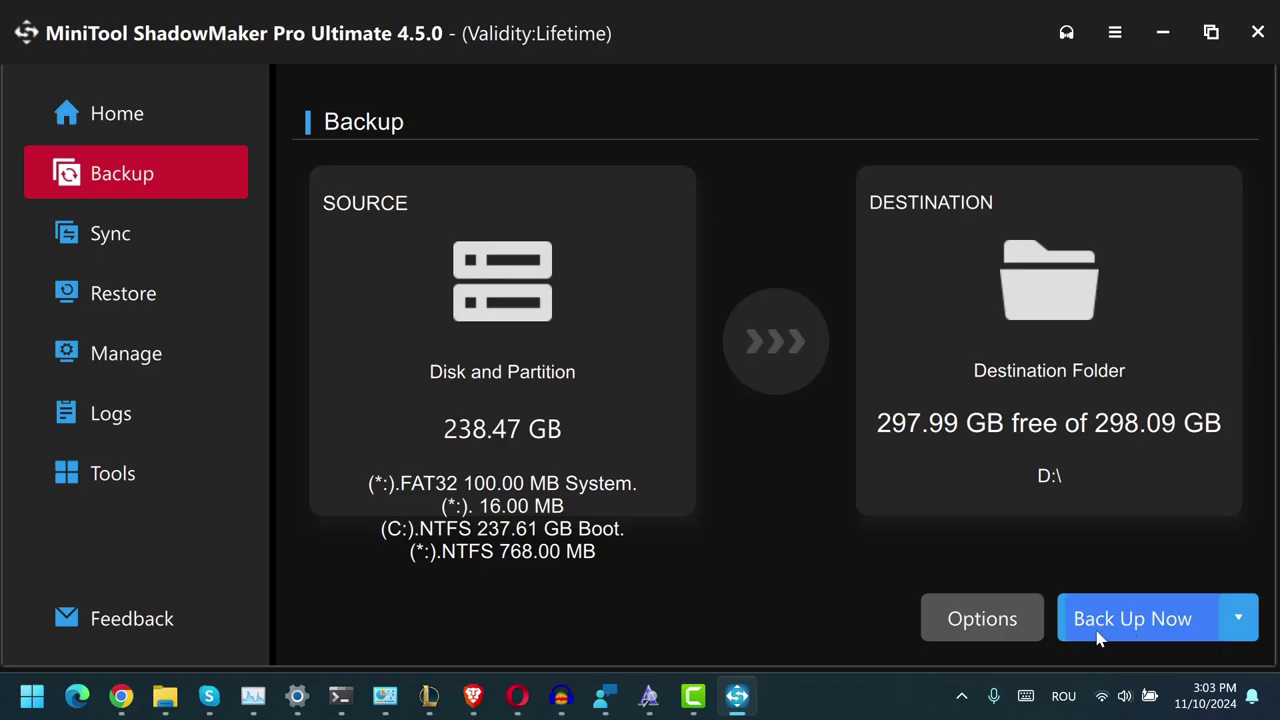
Look through the Sync, Restore, Manage and Logs pages
left_click(143, 234)
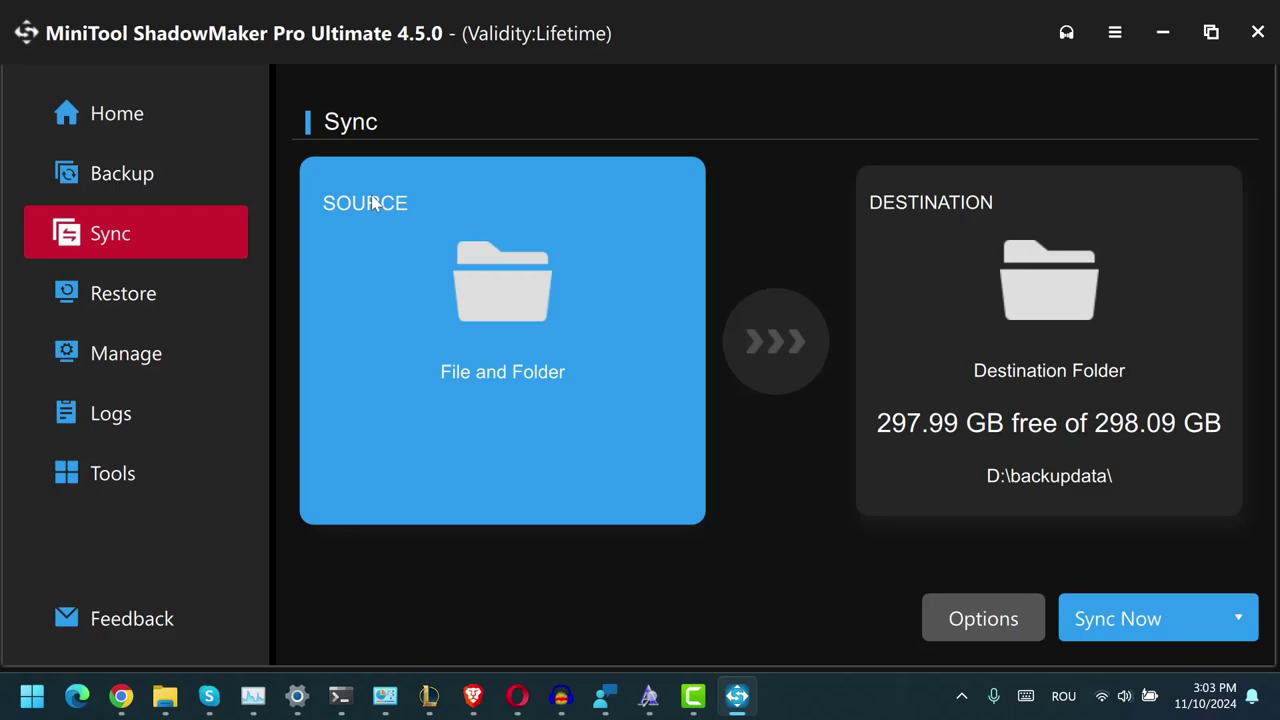
left_click(191, 286)
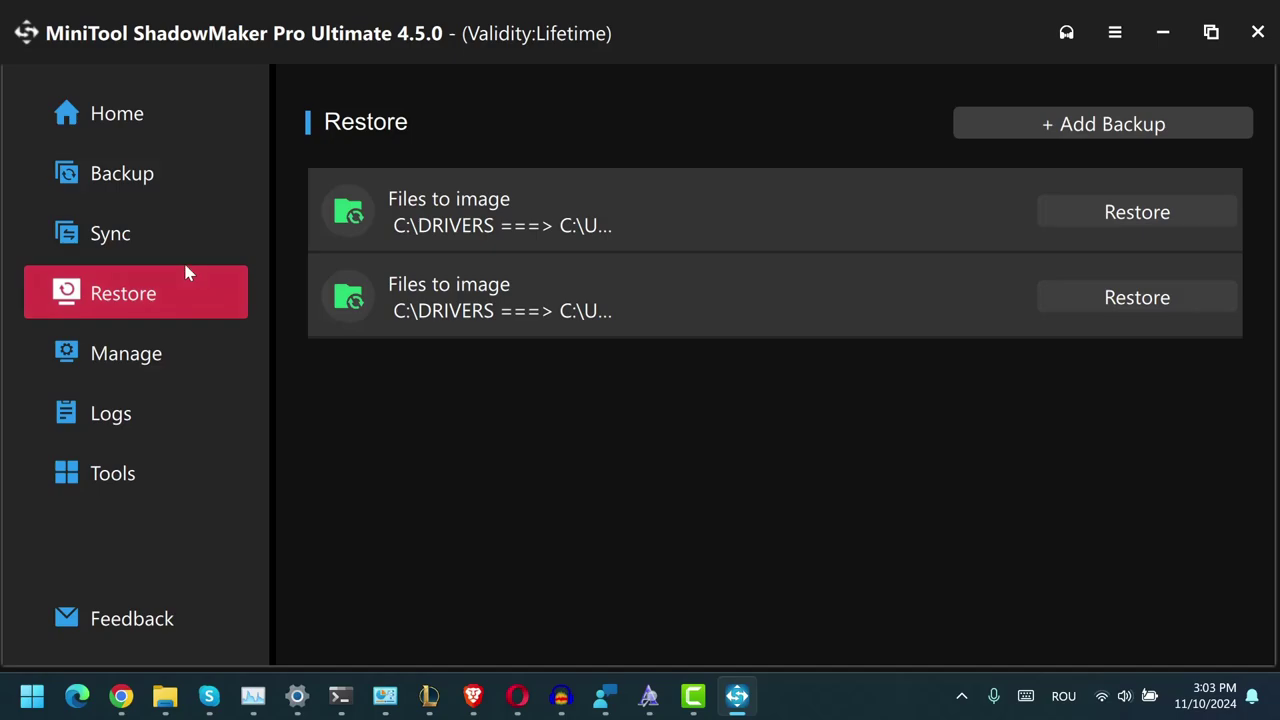
left_click(131, 343)
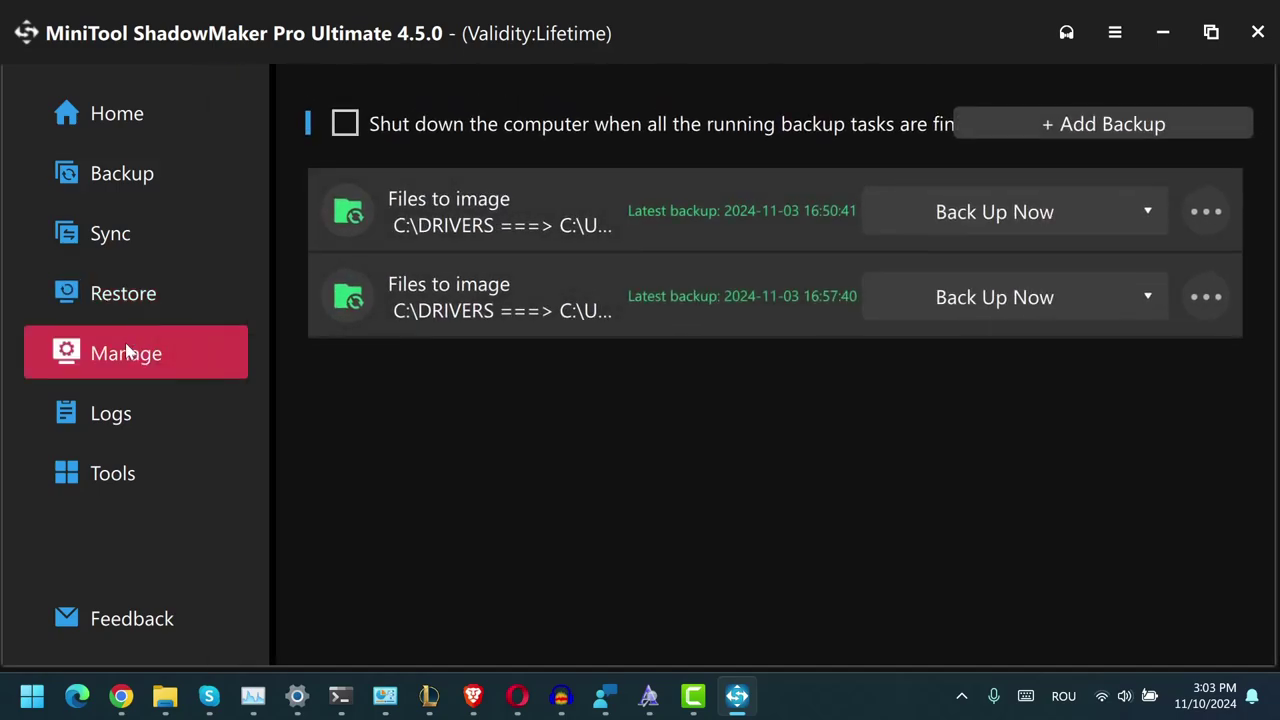
left_click(163, 413)
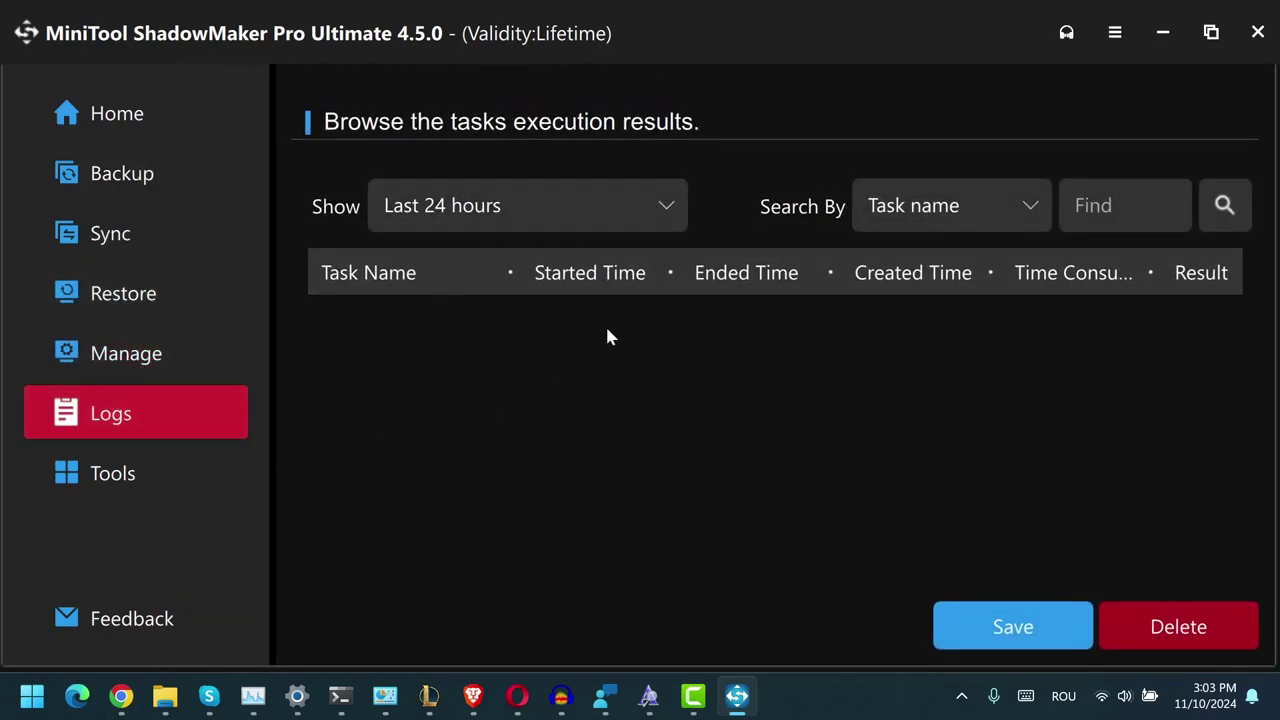
Launch the Media Builder tool and review the driver options for the WinPE boot disk
left_click(148, 467)
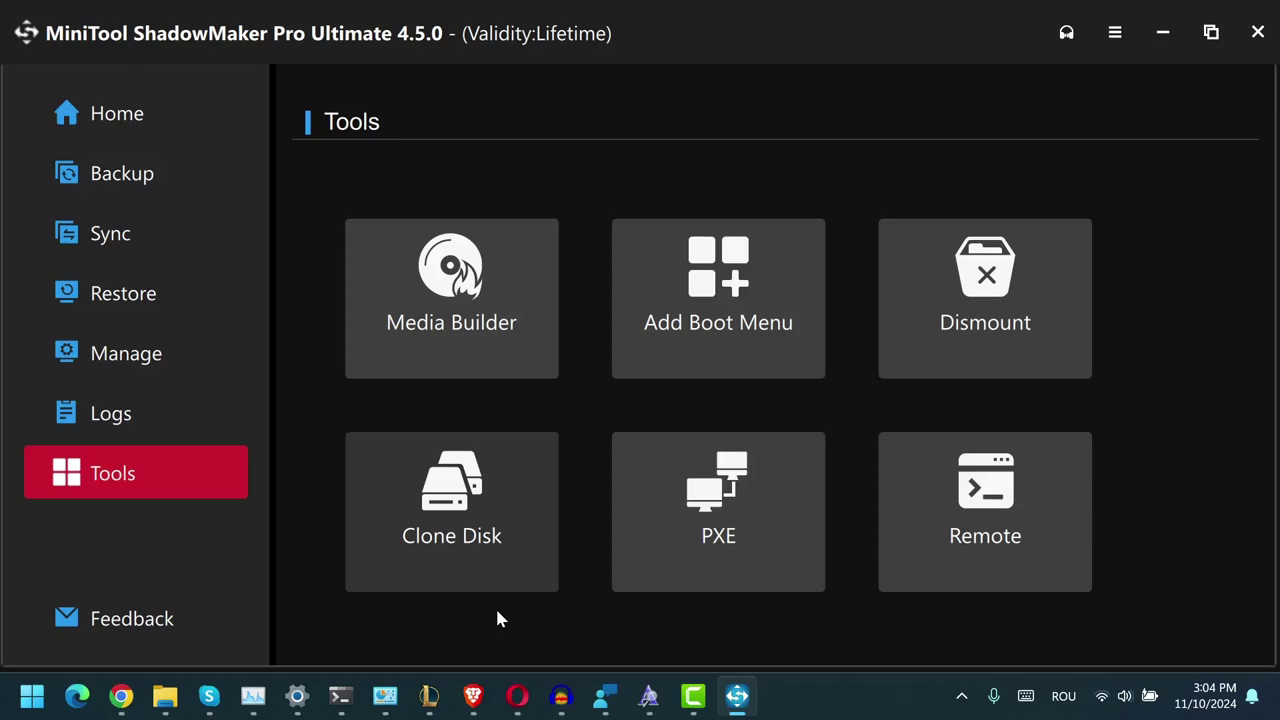
left_click(470, 365)
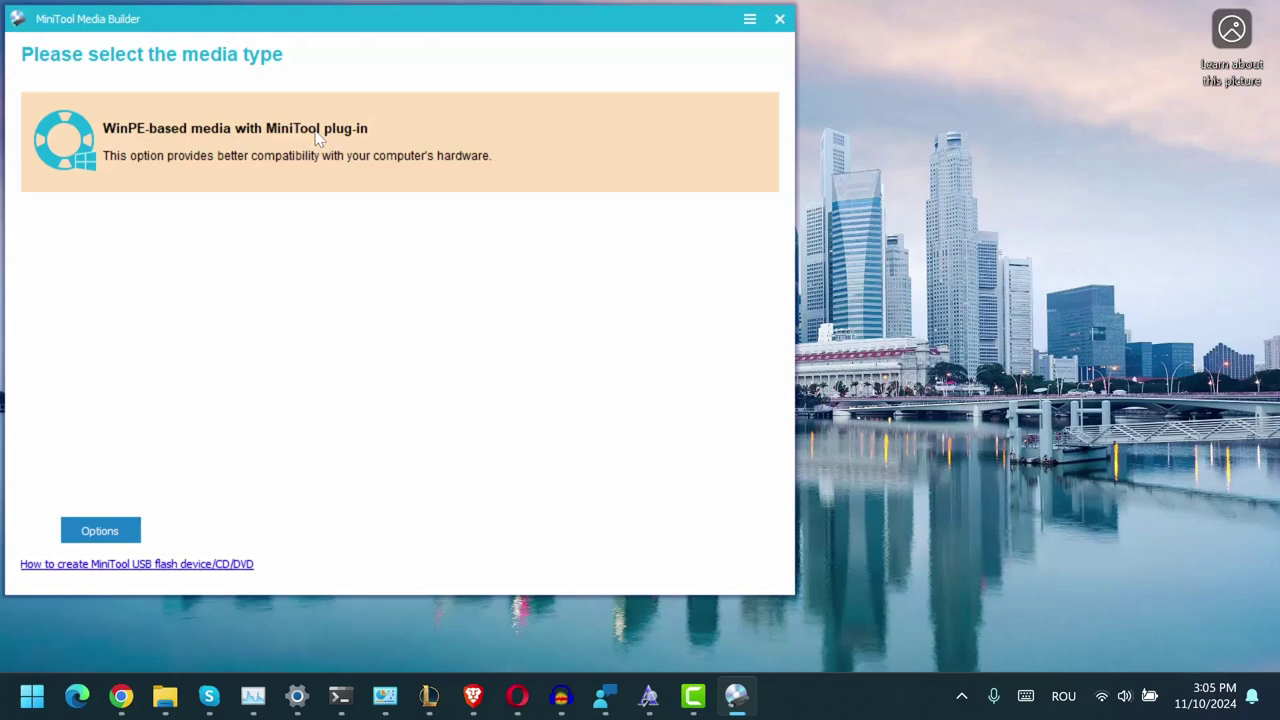
left_click(95, 533)
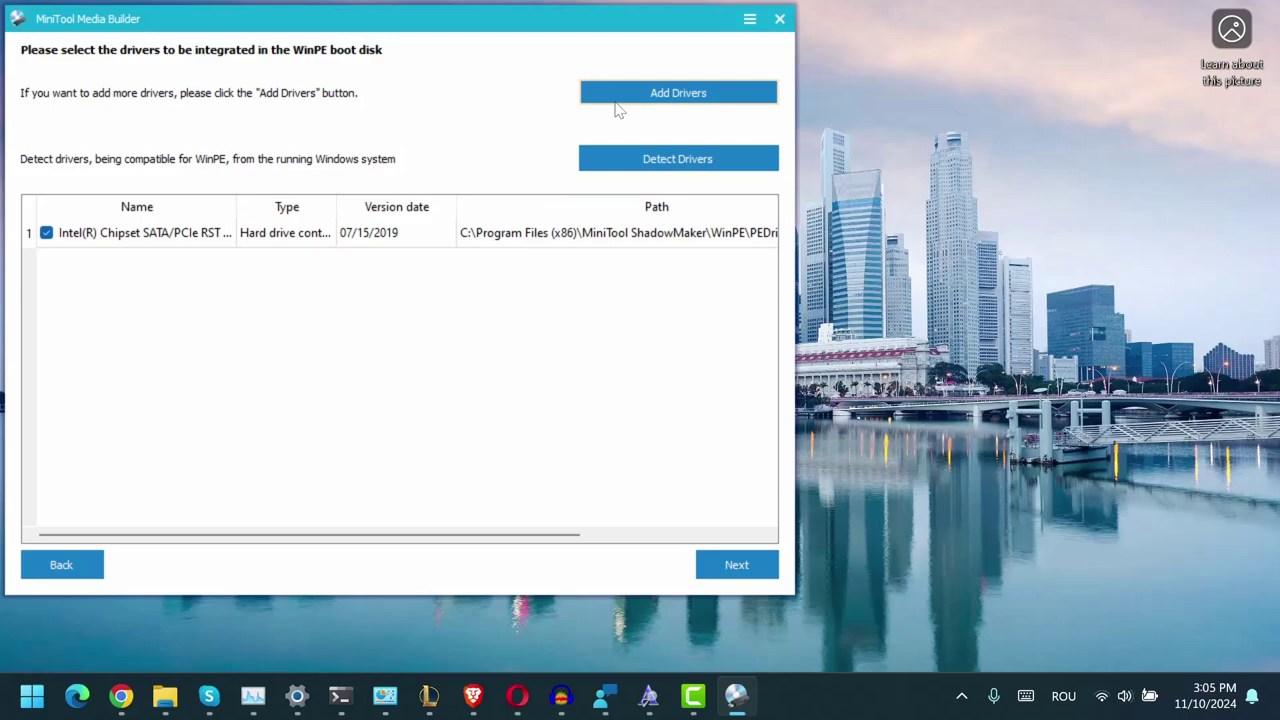
left_click(61, 566)
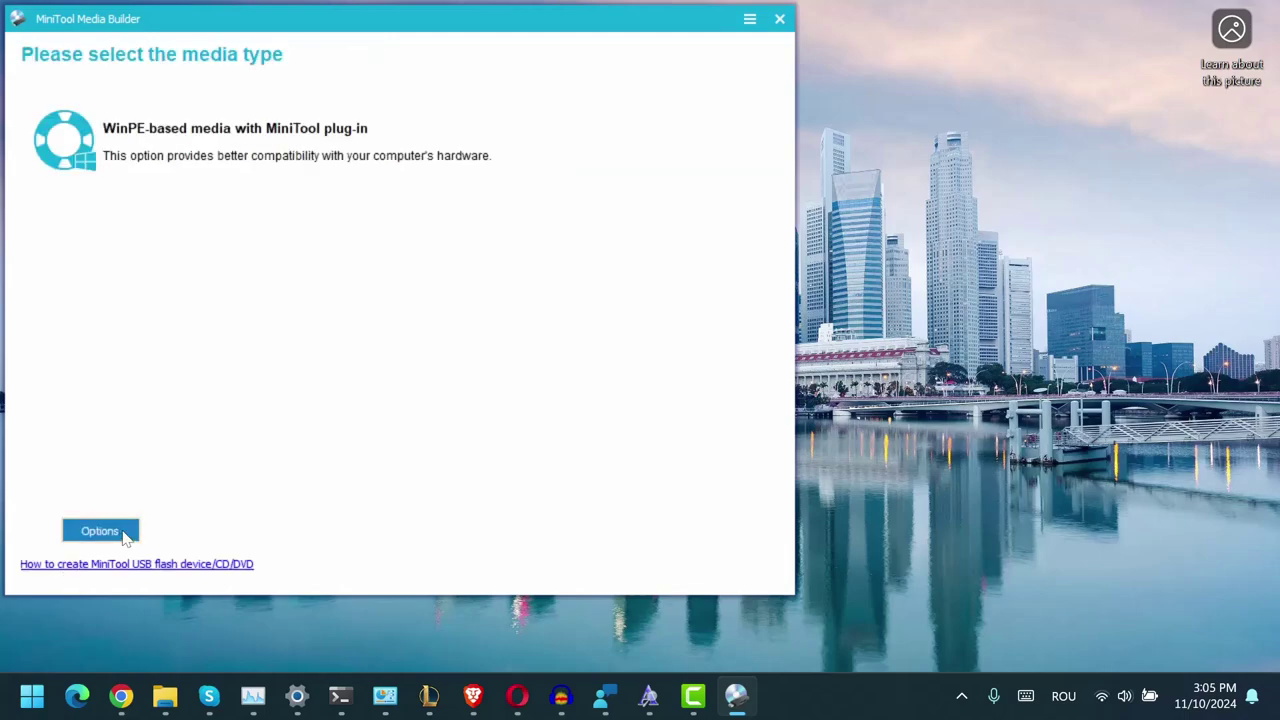
Build WinPE-based media with the MiniTool plug-in as an ISO file named mtboot on the Desktop
left_click(78, 148)
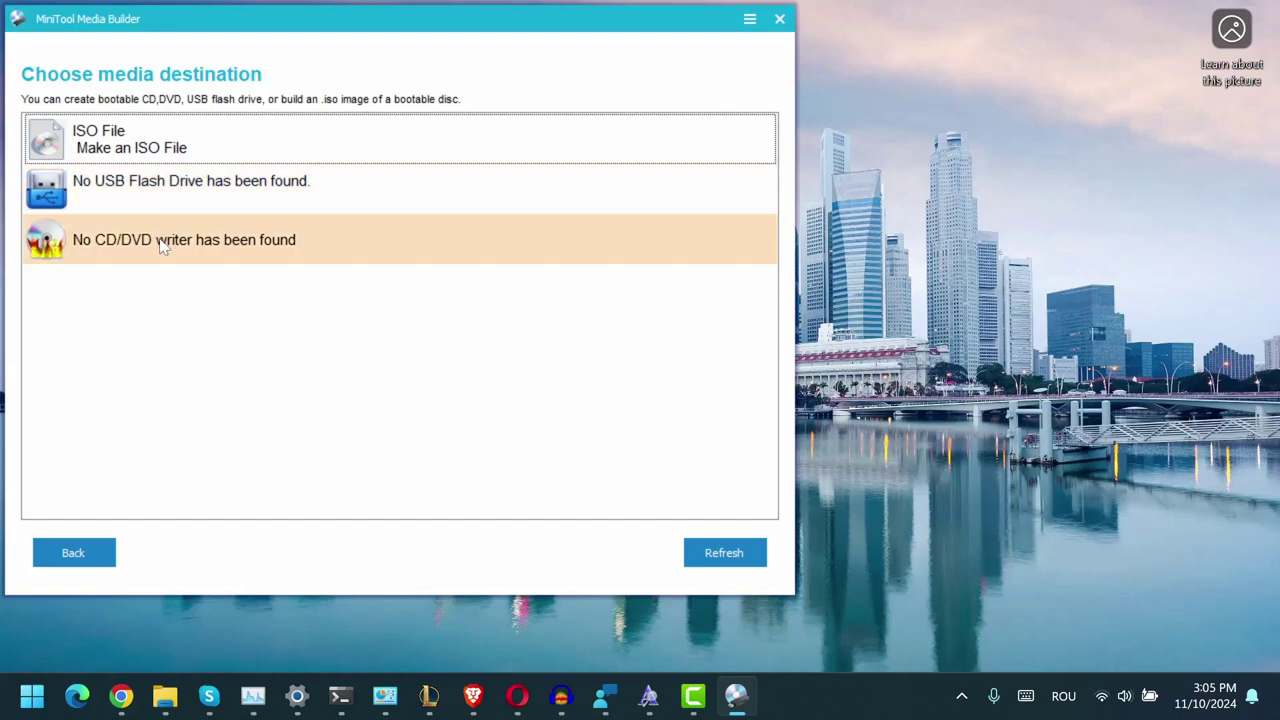
left_click(158, 137)
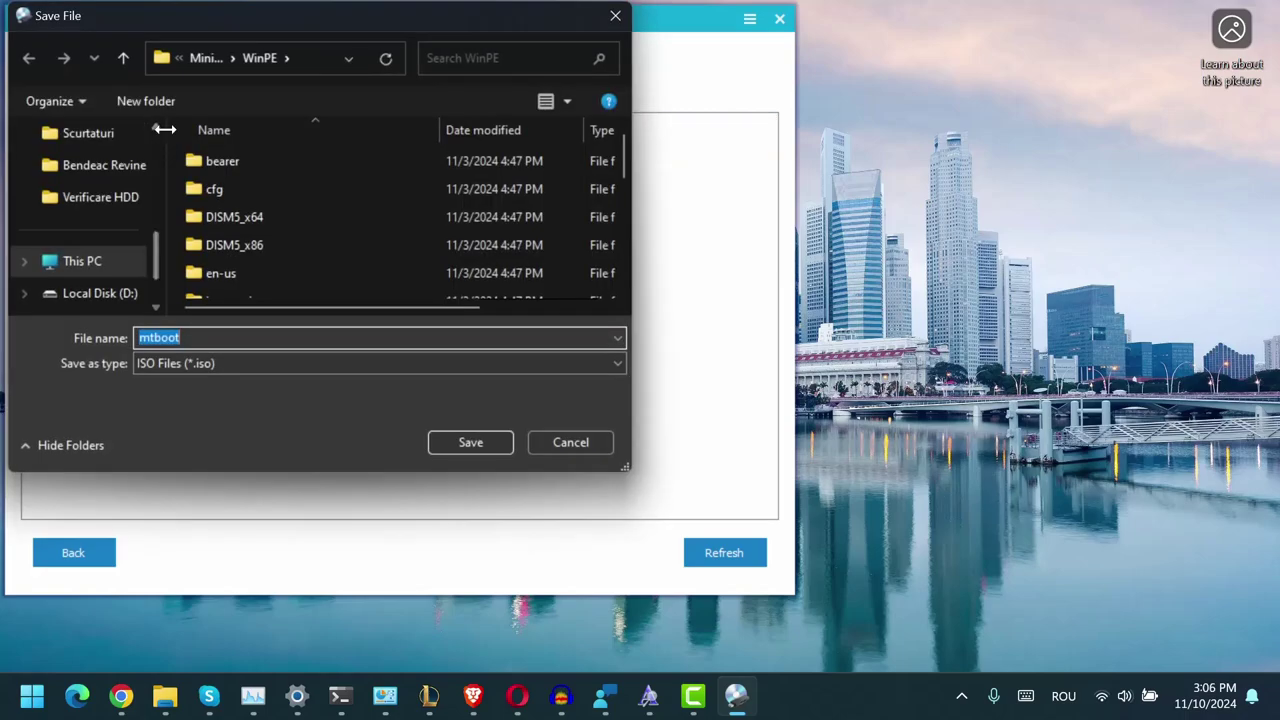
scroll(108, 210, "up", 5)
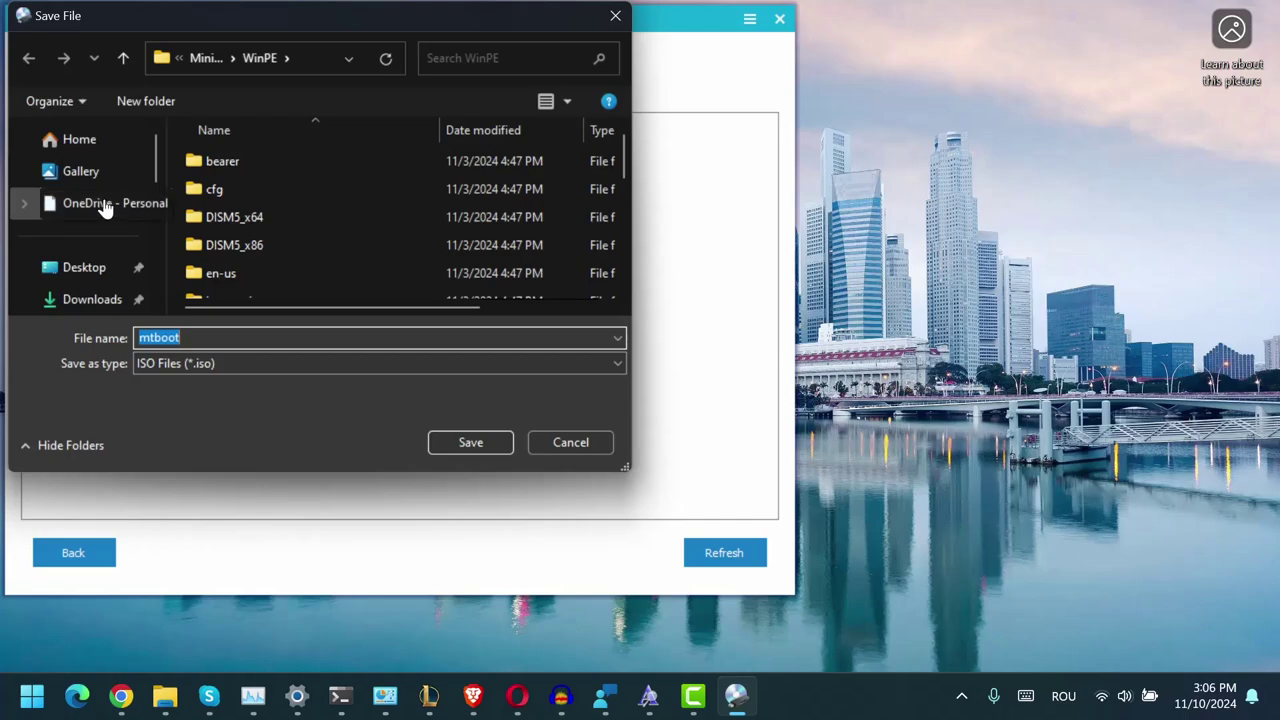
left_click(75, 267)
left_click(466, 443)
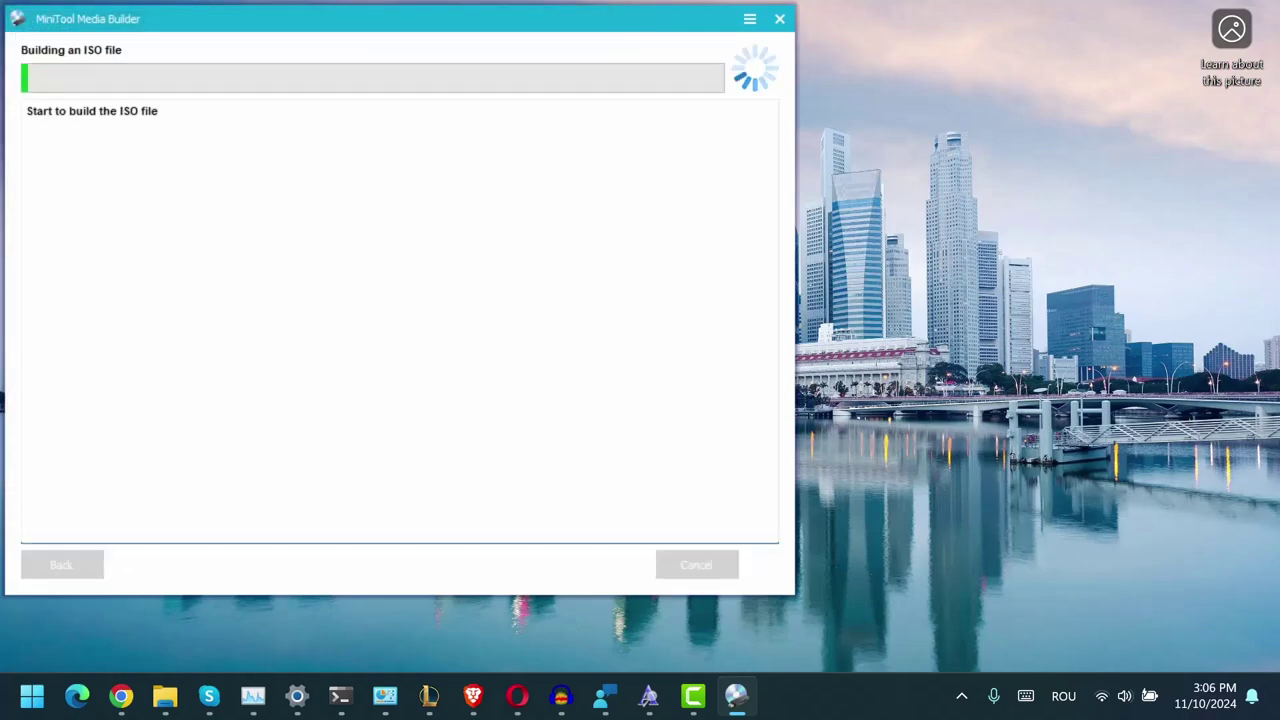